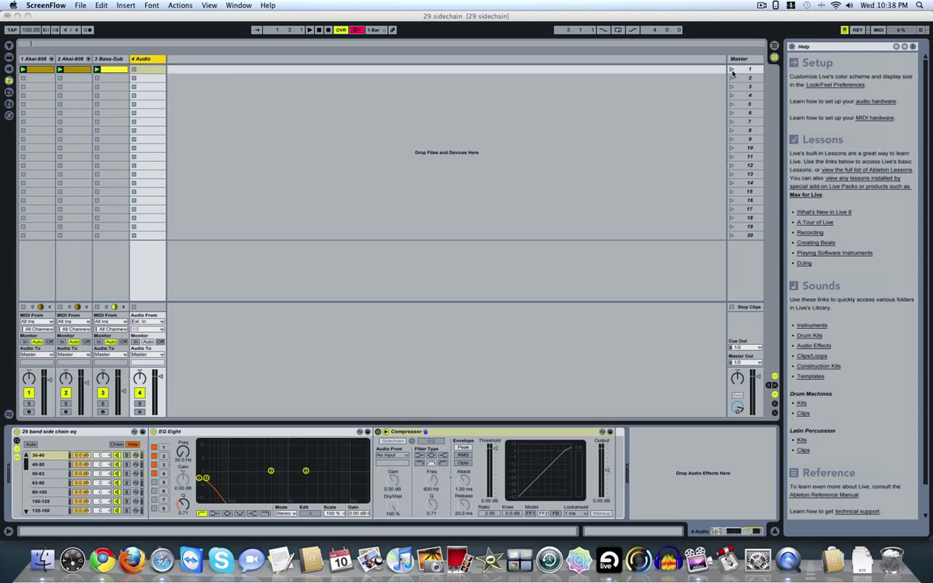
Launch the first scene, stop playback, and show the first Akai-808 track's device chain.
{"action": "left_click", "coordinate": [731, 71]}
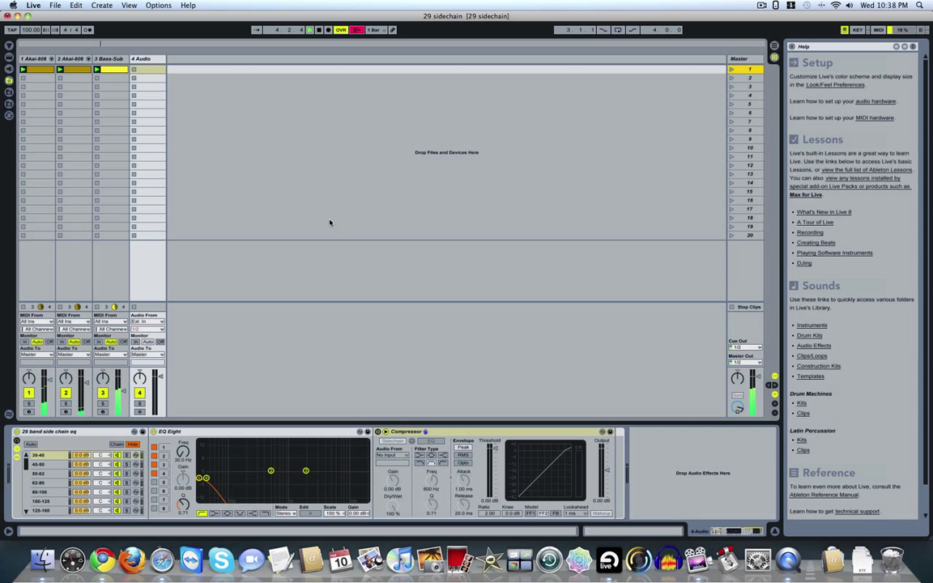
{"action": "key", "text": "space"}
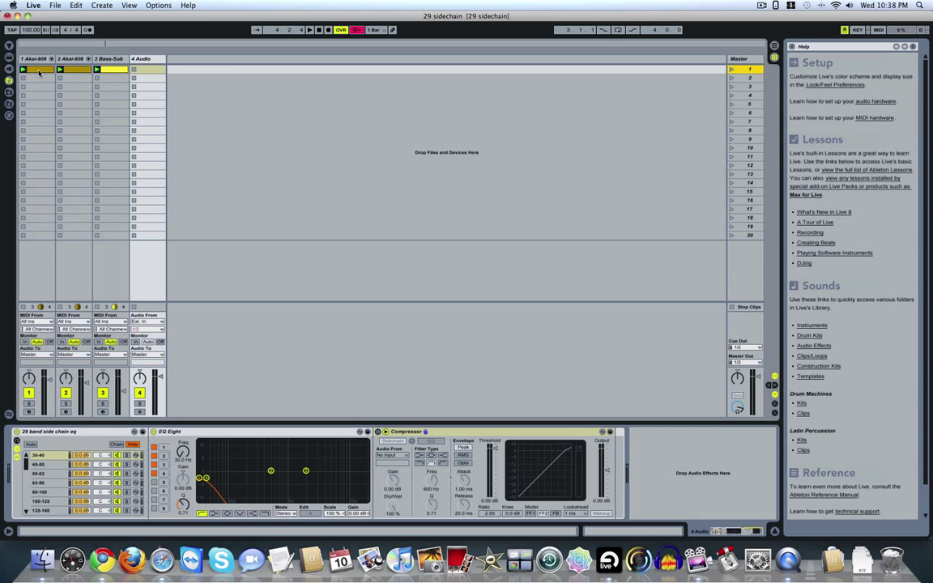
{"action": "left_click", "coordinate": [34, 58]}
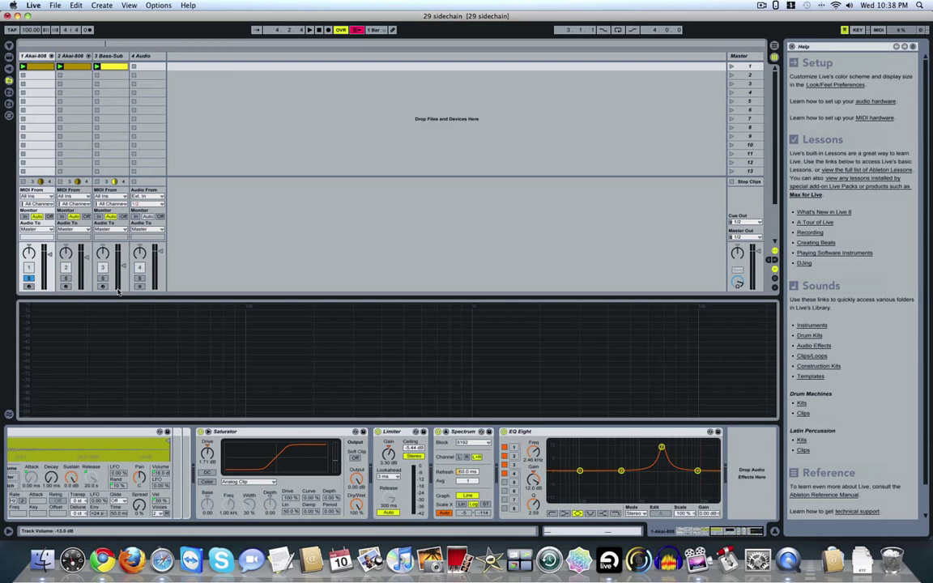
Solo the first Akai-808 track and A/B its EQ Eight, then unsolo and view Bass-Sub's chain.
{"action": "left_click", "coordinate": [29, 278]}
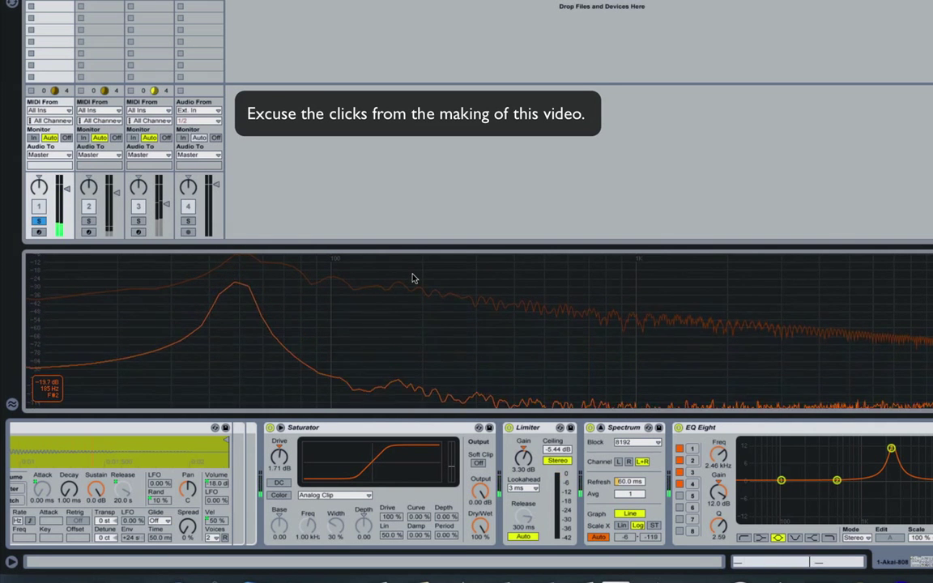
{"action": "left_click", "coordinate": [678, 428]}
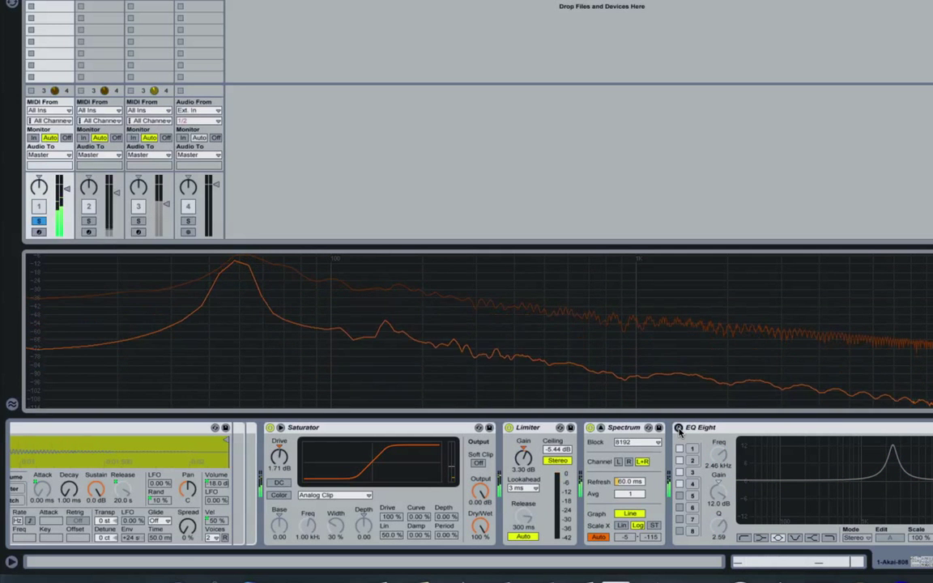
{"action": "left_click", "coordinate": [679, 428]}
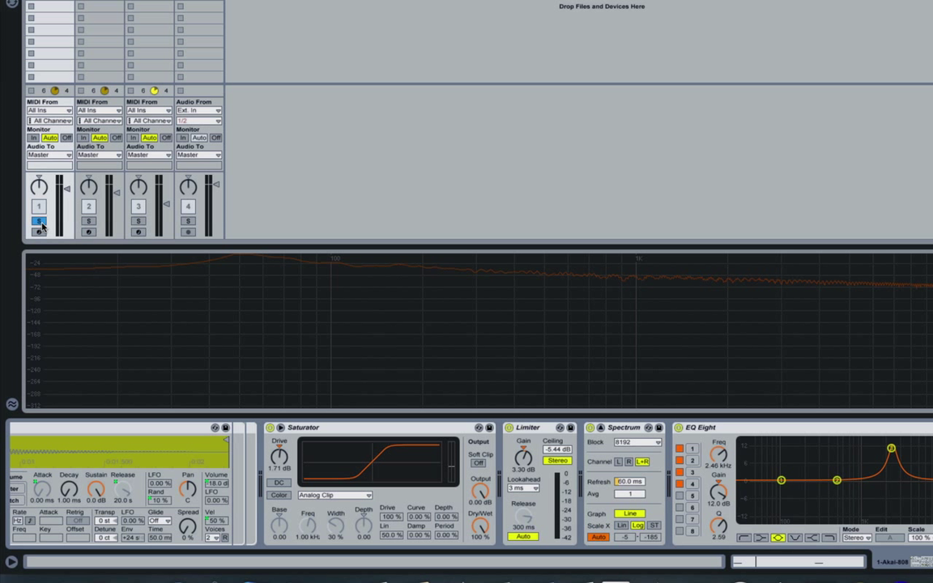
{"action": "left_click", "coordinate": [39, 222]}
{"action": "left_click", "coordinate": [150, 166]}
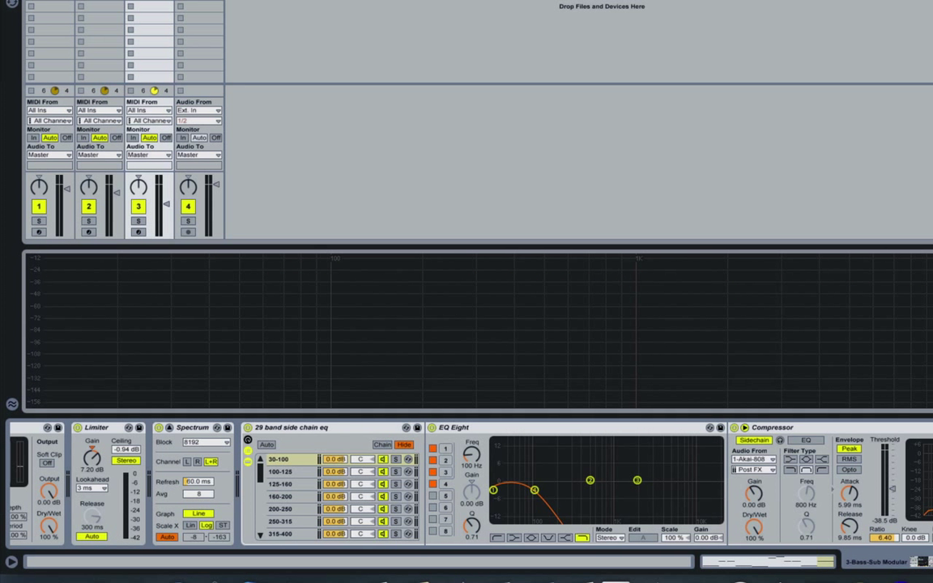
Solo the second Akai-808 track, start playback, and release the rack's 2k-2.5k band solo.
{"action": "left_click", "coordinate": [100, 48]}
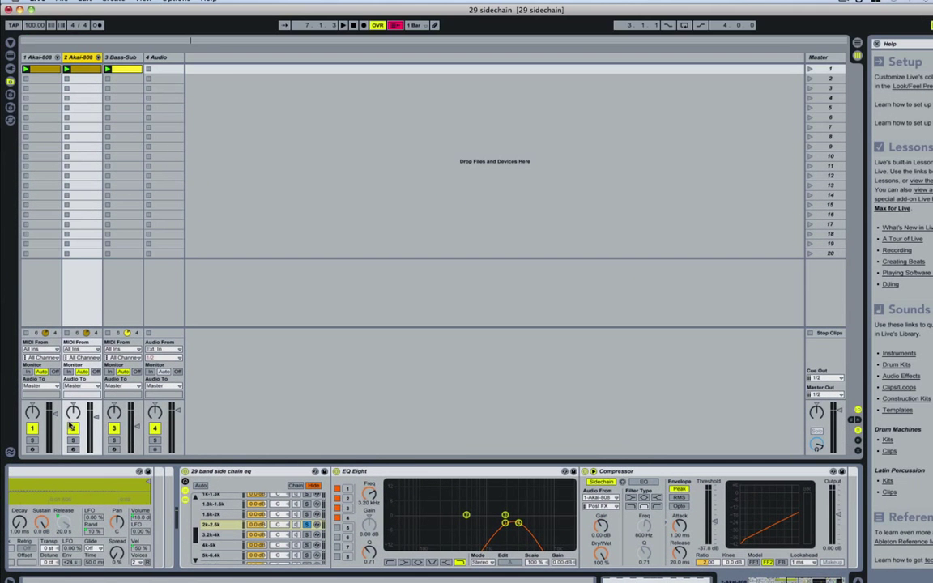
{"action": "left_click", "coordinate": [73, 440]}
{"action": "key", "text": "space"}
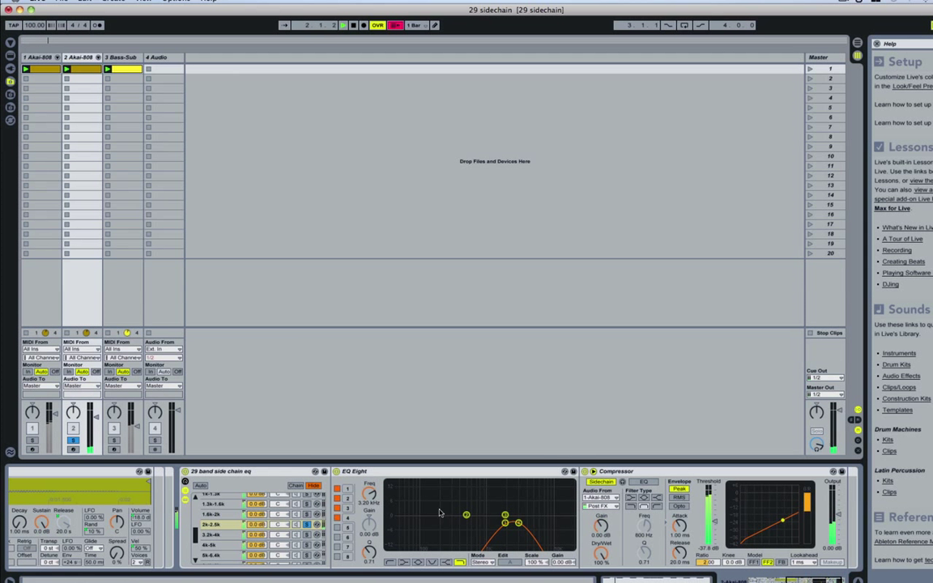
{"action": "left_click", "coordinate": [308, 526]}
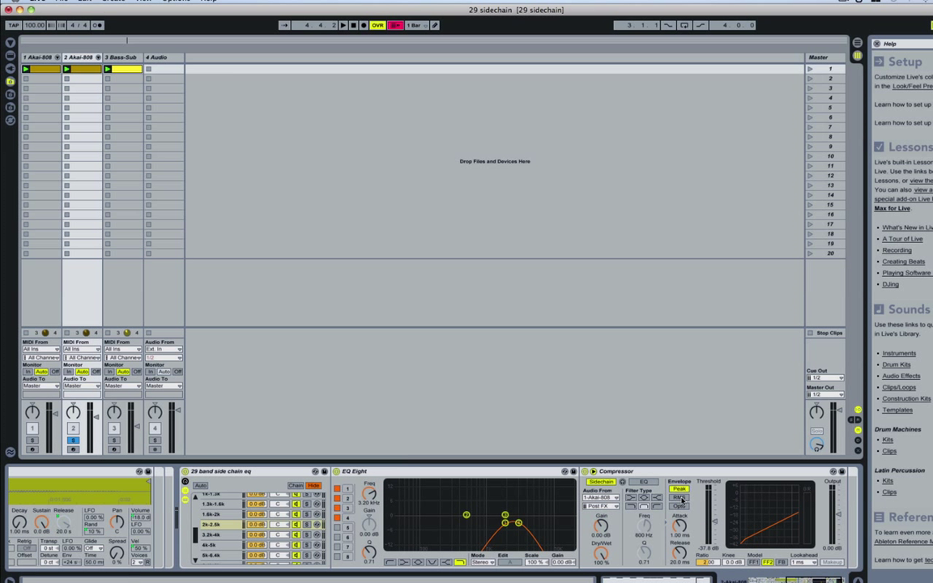
Compare the sidechain Compressor on and off, leaving it bypassed.
{"action": "left_click", "coordinate": [586, 472]}
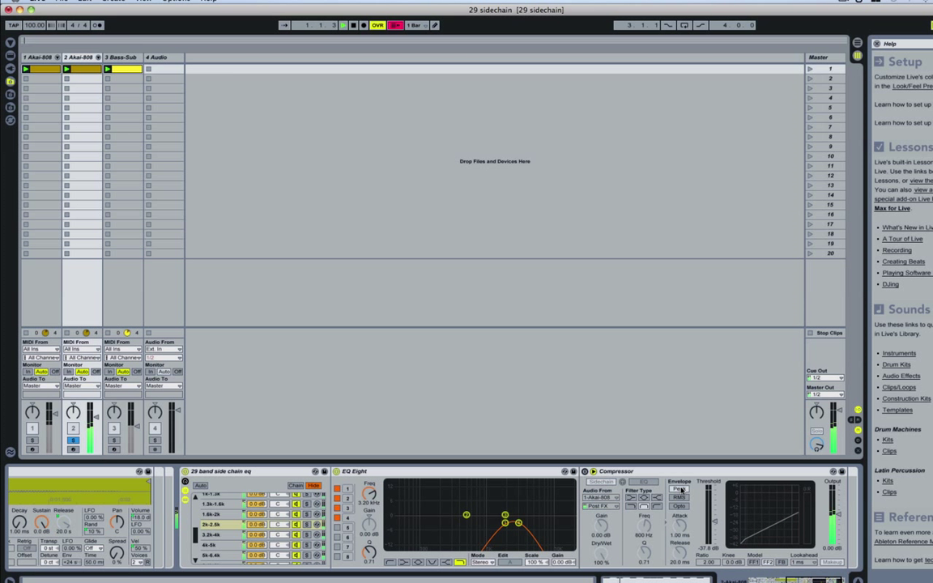
{"action": "left_click", "coordinate": [586, 471]}
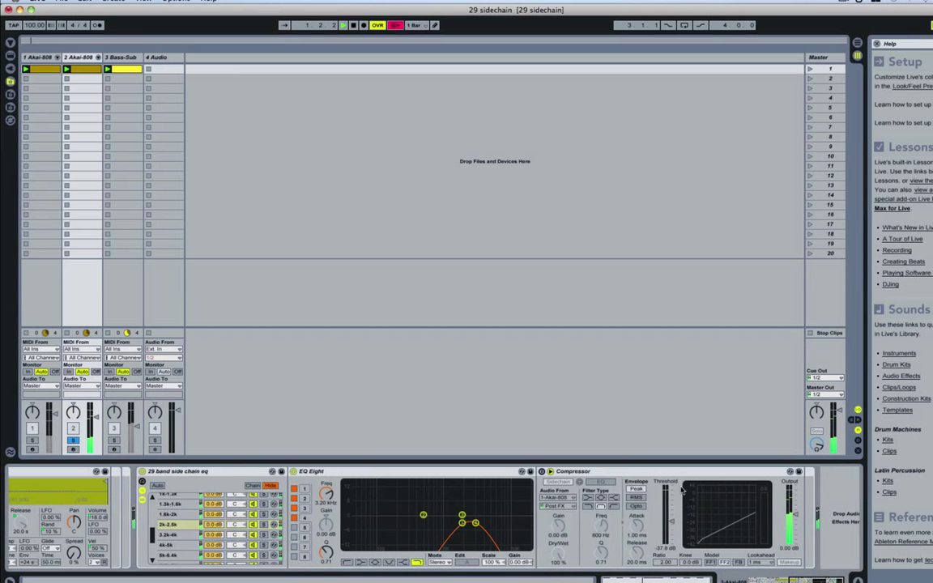
{"action": "left_click", "coordinate": [541, 472]}
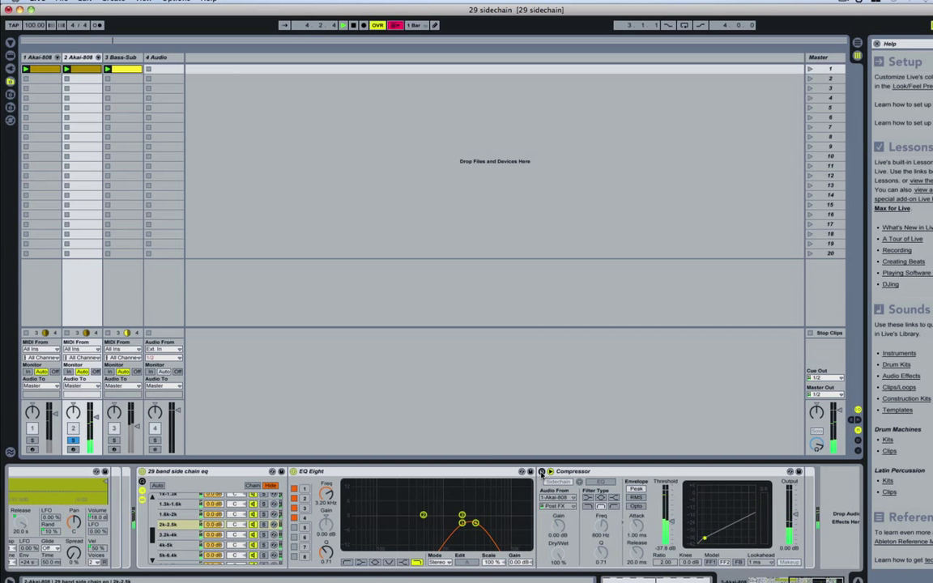
{"action": "left_click", "coordinate": [542, 472]}
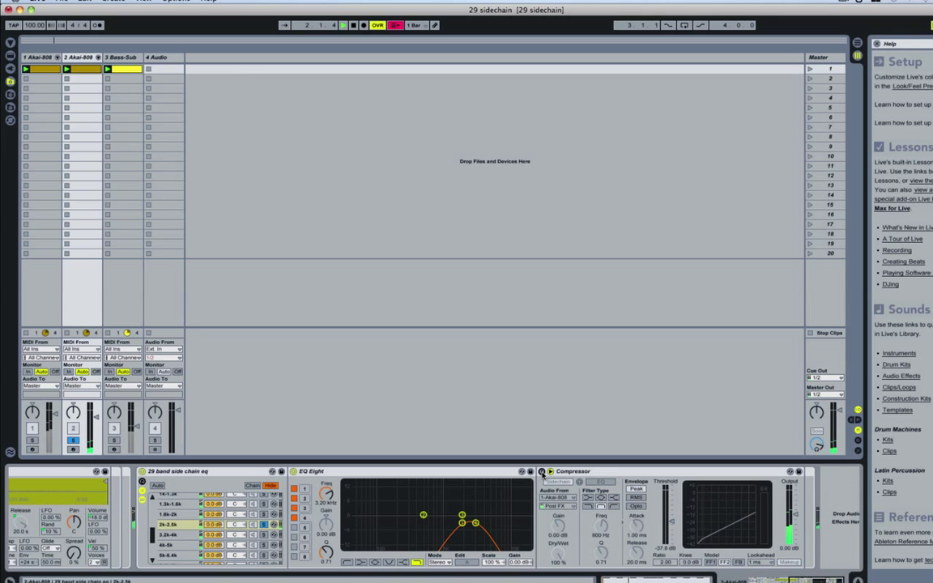
Re-enable the sidechain Compressor, A/B it once more, and leave it on.
{"action": "left_click", "coordinate": [542, 472]}
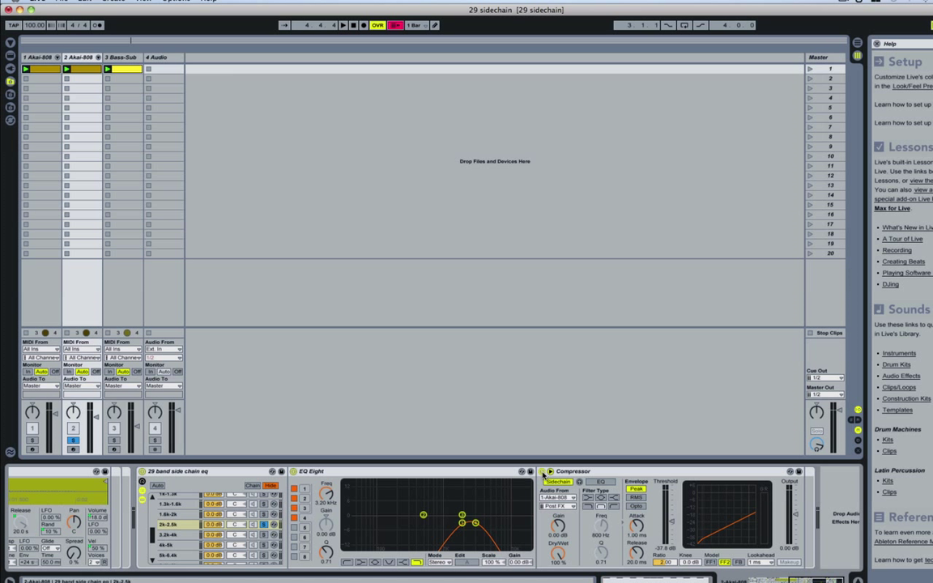
{"action": "left_click", "coordinate": [542, 472]}
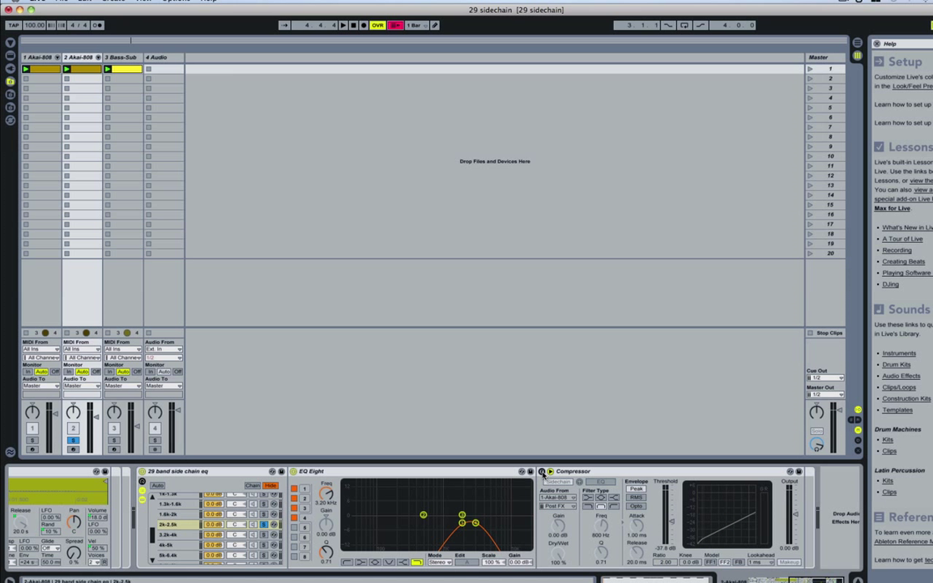
{"action": "left_click", "coordinate": [541, 473]}
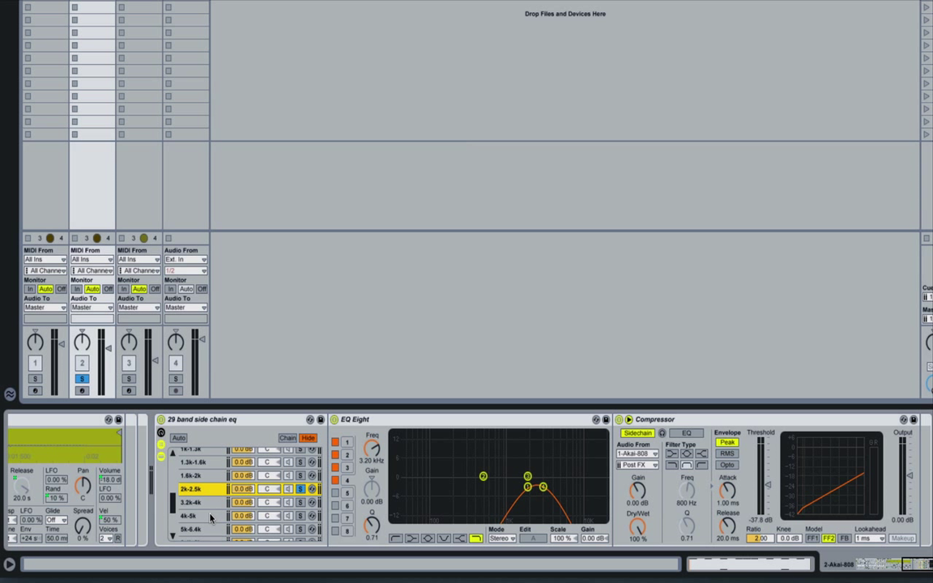
Select the 2k-2.5k band chain, then show the Bass-Sub track's devices.
{"action": "scroll", "coordinate": [209, 510], "scroll_direction": "up", "scroll_amount": 3}
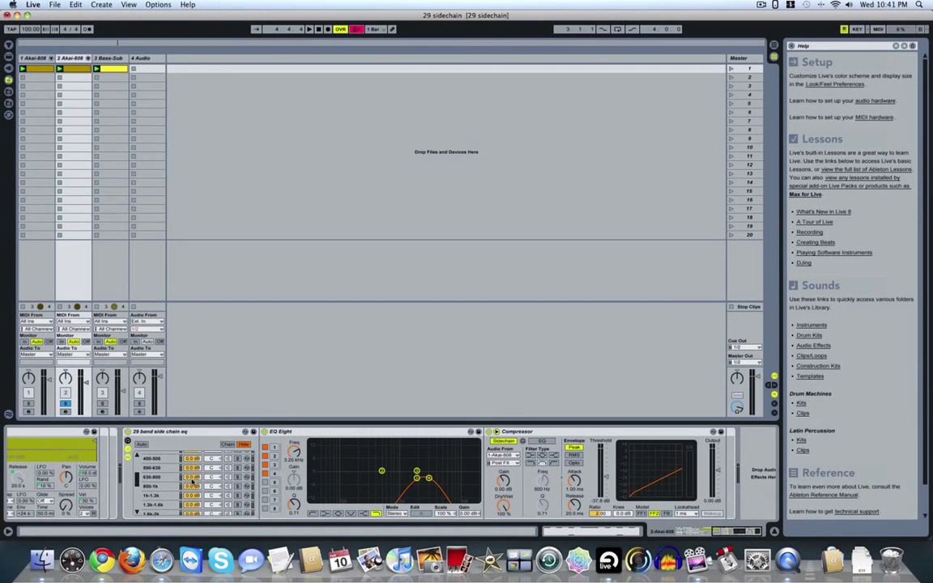
{"action": "scroll", "coordinate": [192, 481], "scroll_direction": "down", "scroll_amount": 3}
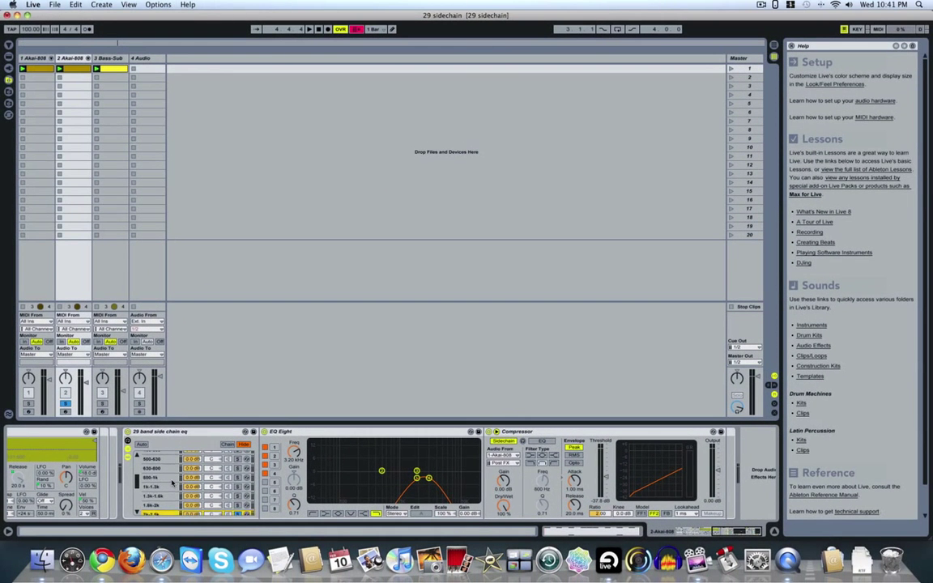
{"action": "left_click", "coordinate": [172, 482]}
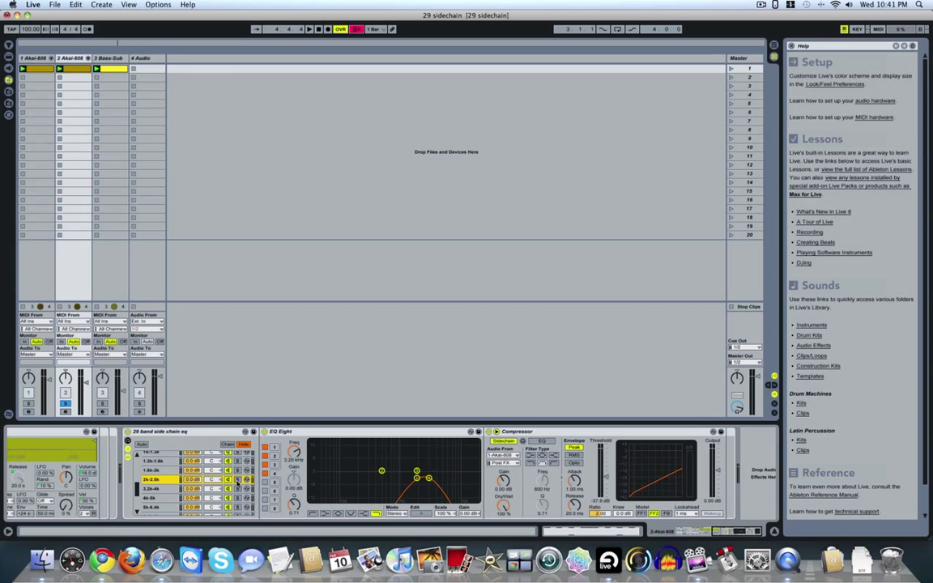
{"action": "left_click", "coordinate": [115, 59]}
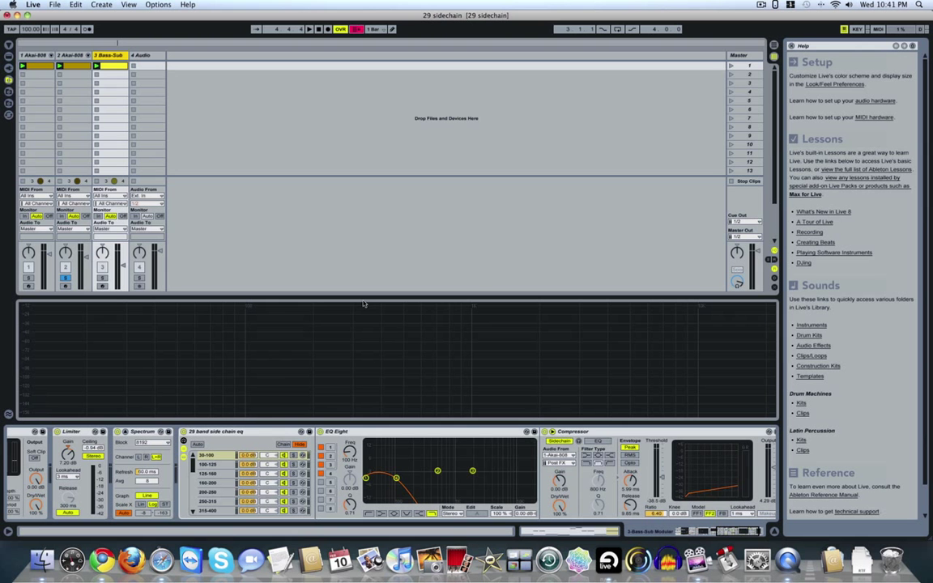
Solo and play the Bass-Sub track, A/B its sidechain Compressor, then stop playback.
{"action": "left_click", "coordinate": [102, 278]}
{"action": "key", "text": "space"}
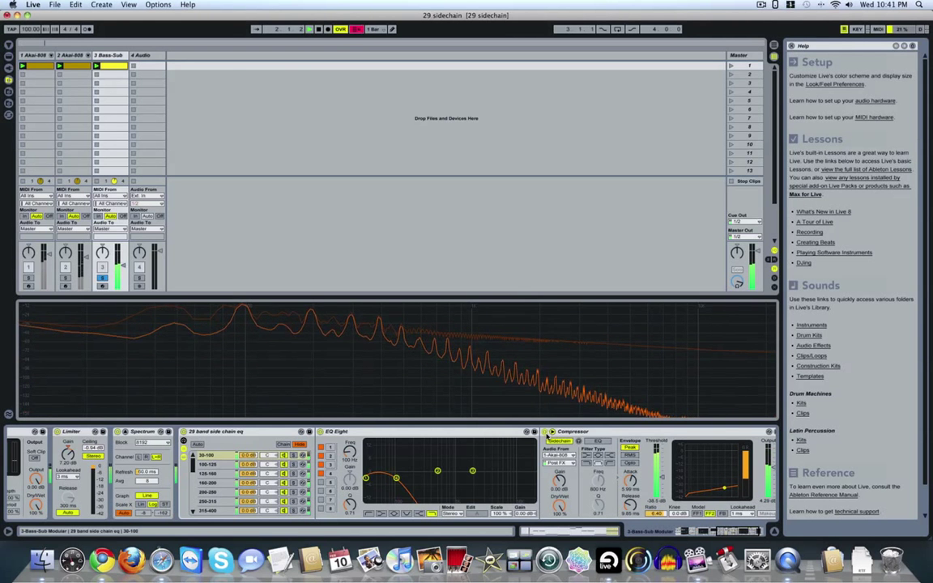
{"action": "left_click", "coordinate": [546, 433]}
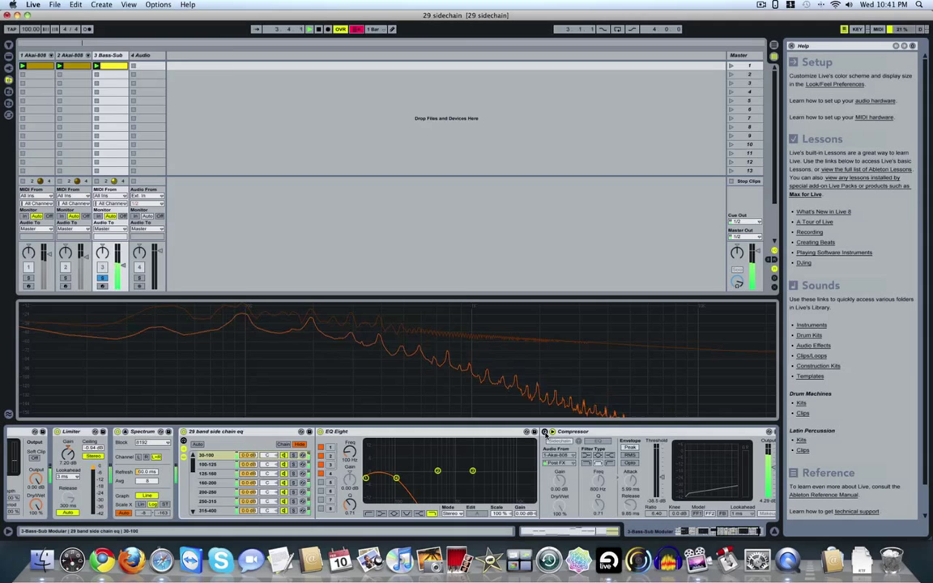
{"action": "left_click", "coordinate": [546, 432]}
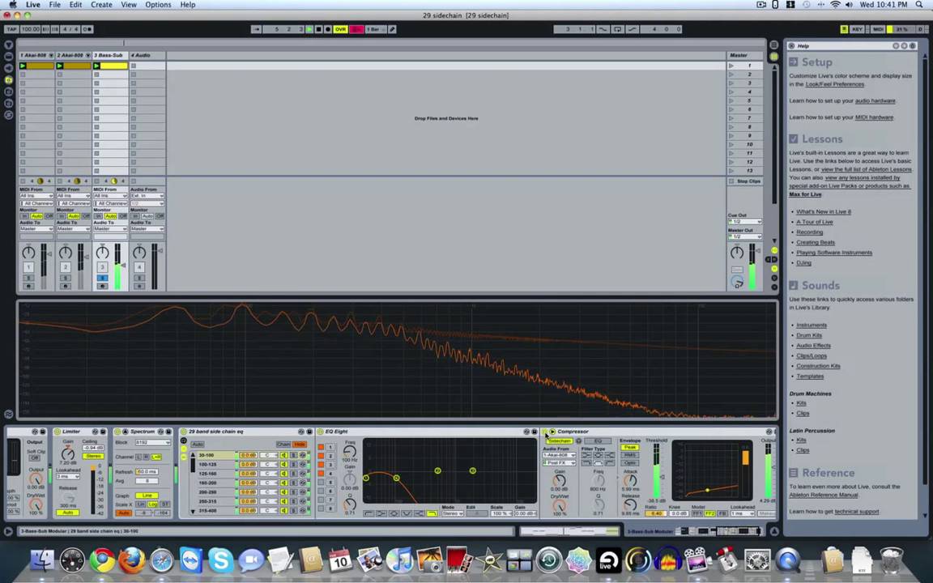
{"action": "key", "text": "space"}
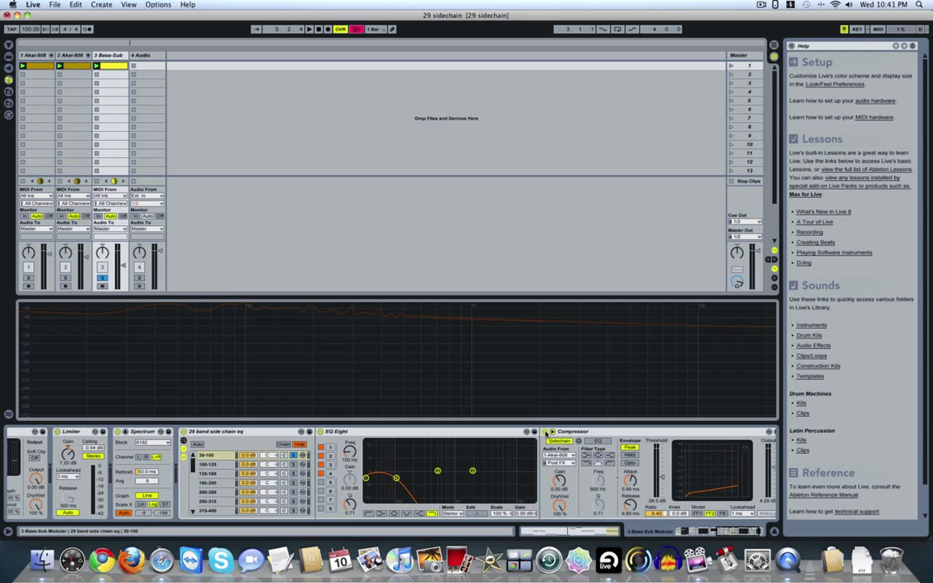
Play Bass-Sub with its Compressor bypassed, then switch the sidechain Compressor back on.
{"action": "left_click", "coordinate": [545, 433]}
{"action": "key", "text": "space"}
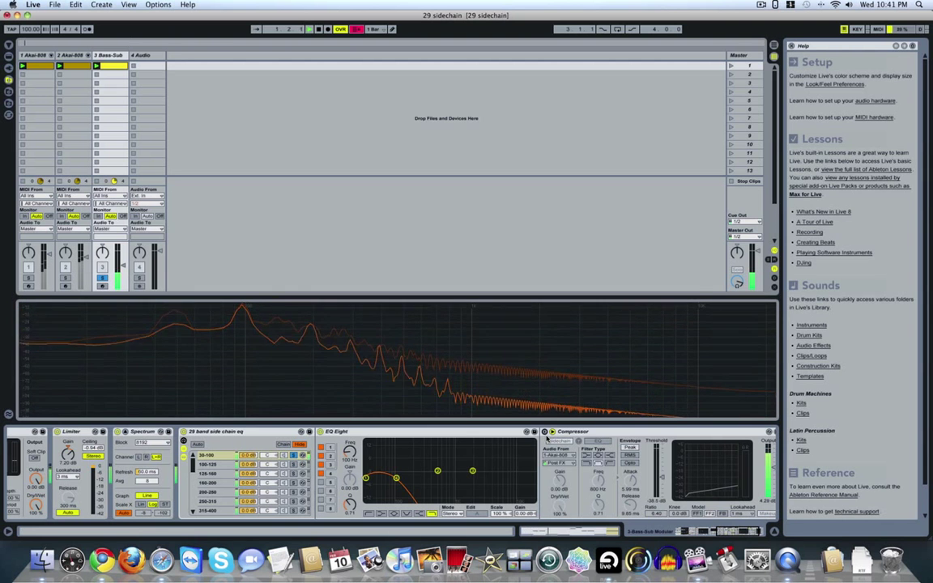
{"action": "scroll", "coordinate": [548, 440], "scroll_direction": "left", "scroll_amount": 2}
{"action": "scroll", "coordinate": [548, 439], "scroll_direction": "left", "scroll_amount": 2}
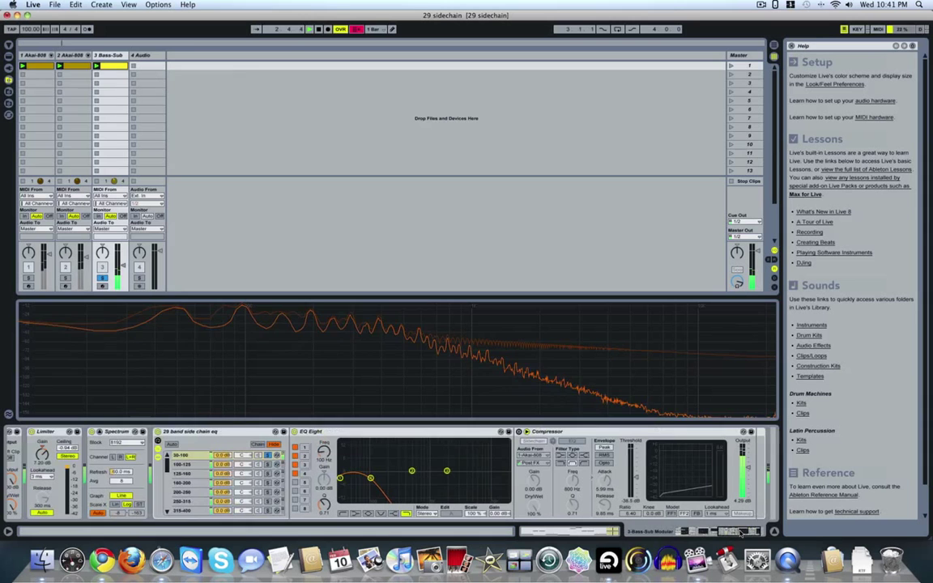
{"action": "scroll", "coordinate": [508, 434], "scroll_direction": "right", "scroll_amount": 2}
{"action": "left_click", "coordinate": [522, 441]}
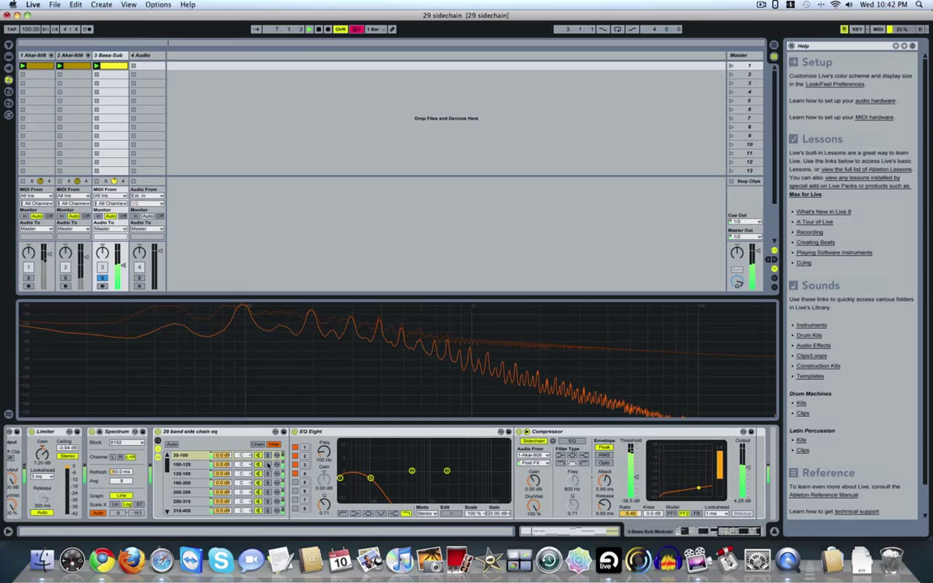
Clear the Bass-Sub solo and play the full mix.
{"action": "left_click", "coordinate": [102, 279]}
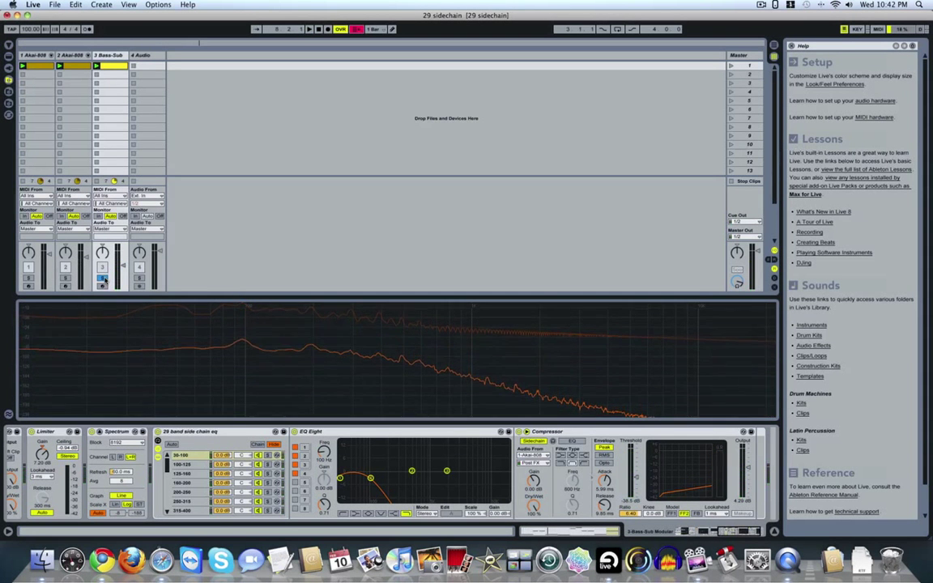
{"action": "left_click", "coordinate": [103, 278]}
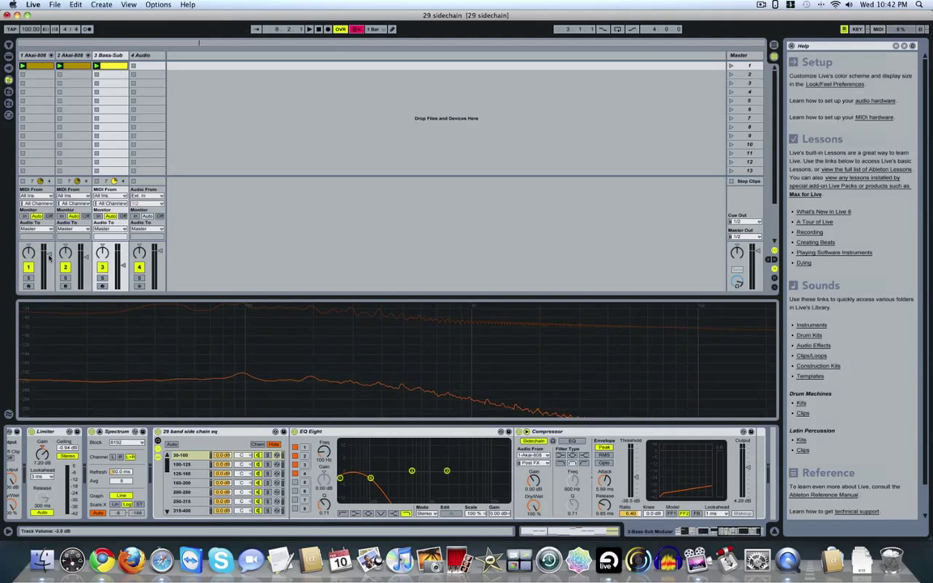
{"action": "key", "text": "space"}
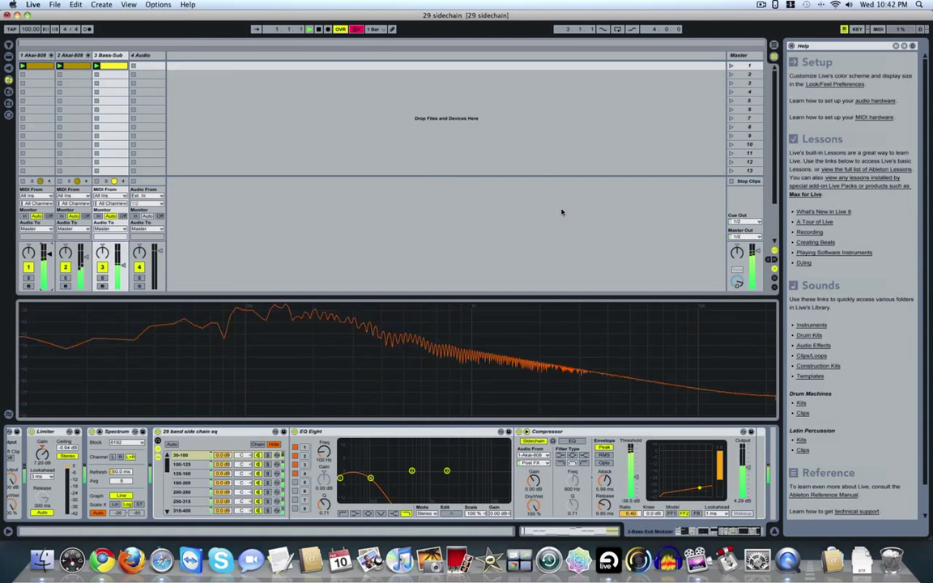